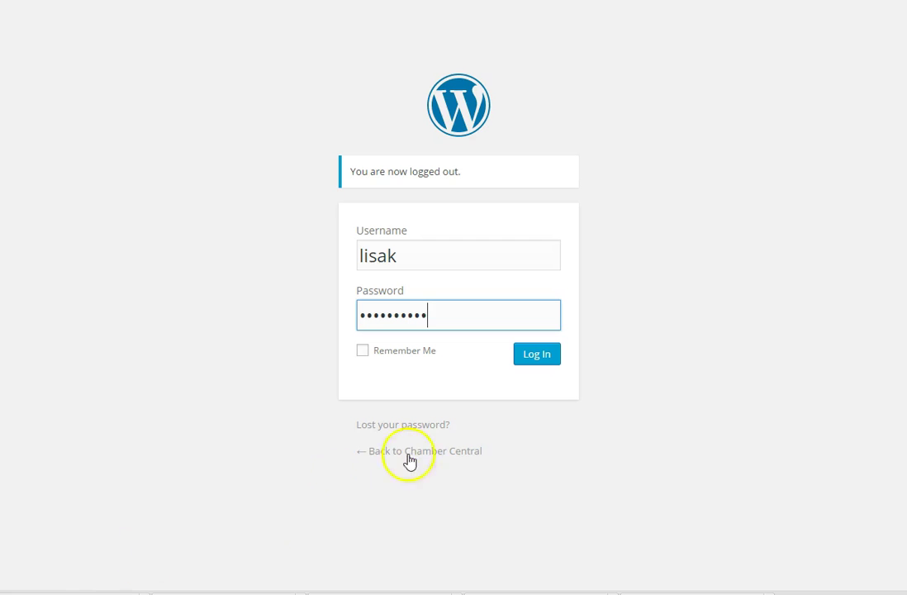
Sign in and start a new People record
{"action": "left_click", "coordinate": [544, 361]}
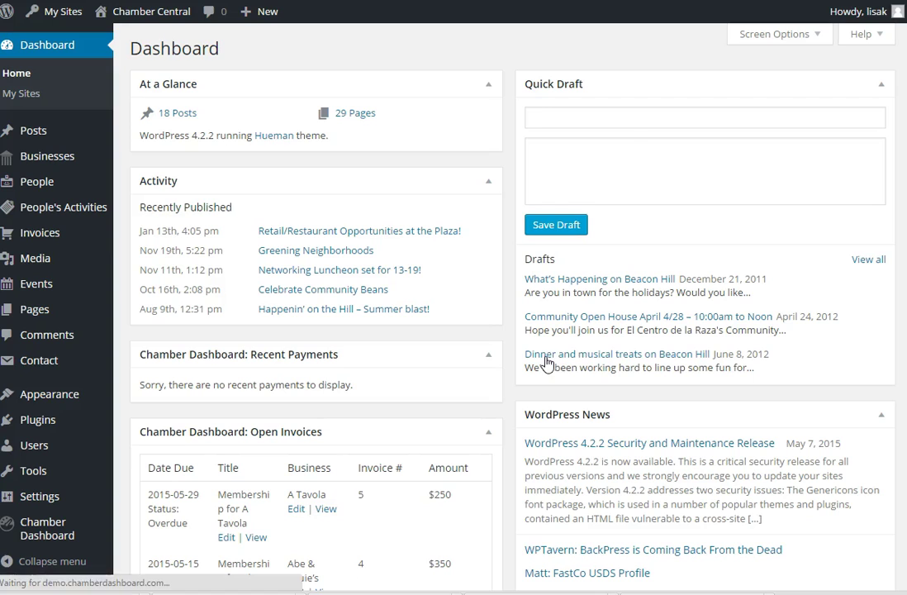
{"action": "left_click", "coordinate": [47, 183]}
{"action": "left_click", "coordinate": [20, 179]}
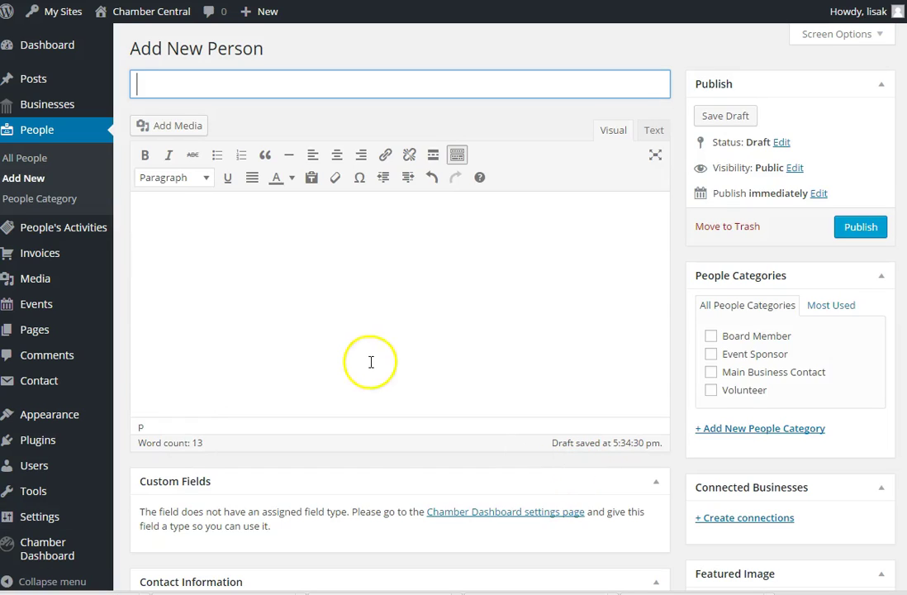
Title the person 'Mike Jones' and paste the bookshop-owner note with the Professional Resume link
{"action": "type", "text": "M"}
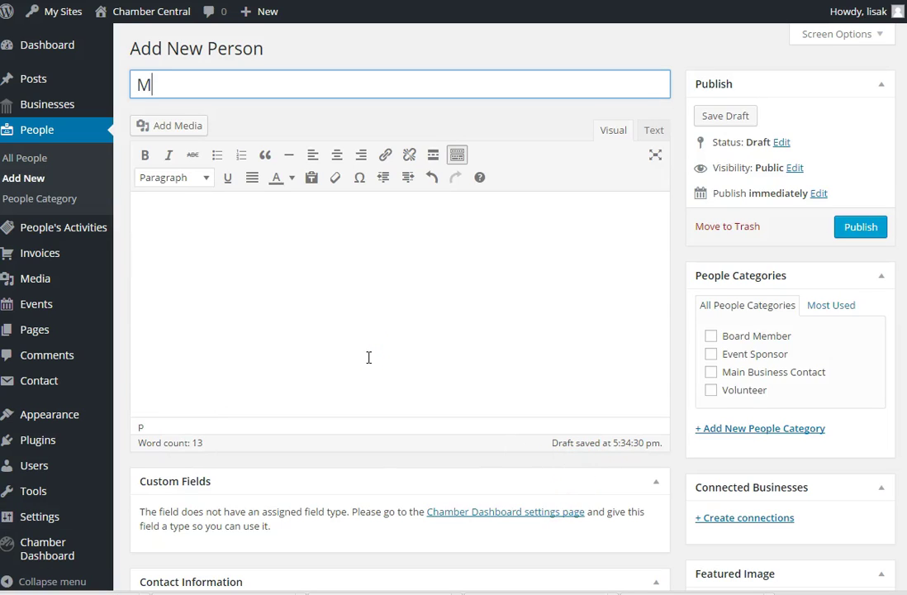
{"action": "type", "text": "ike Jones"}
{"action": "key", "text": "Tab"}
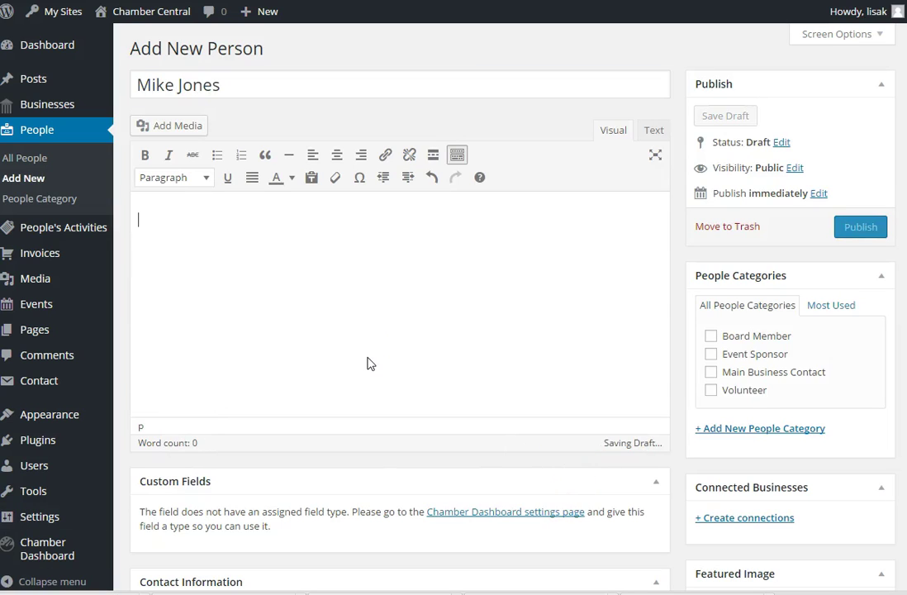
{"action": "type", "text": "Owner, ‘Secret Garden Bookshop’, closed Mondays – Dog’s name is Fifi Professional Resume"}
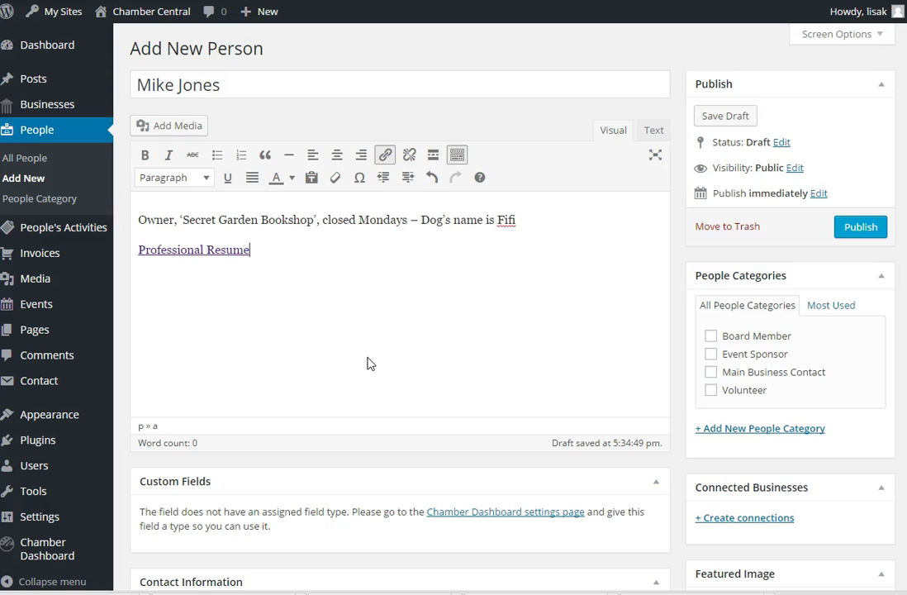
Enter the address 200 Main Street, city Anytown, in Contact Information
{"action": "scroll", "coordinate": [369, 363], "scroll_direction": "down", "scroll_amount": 3}
{"action": "scroll", "coordinate": [360, 360], "scroll_direction": "down", "scroll_amount": 1}
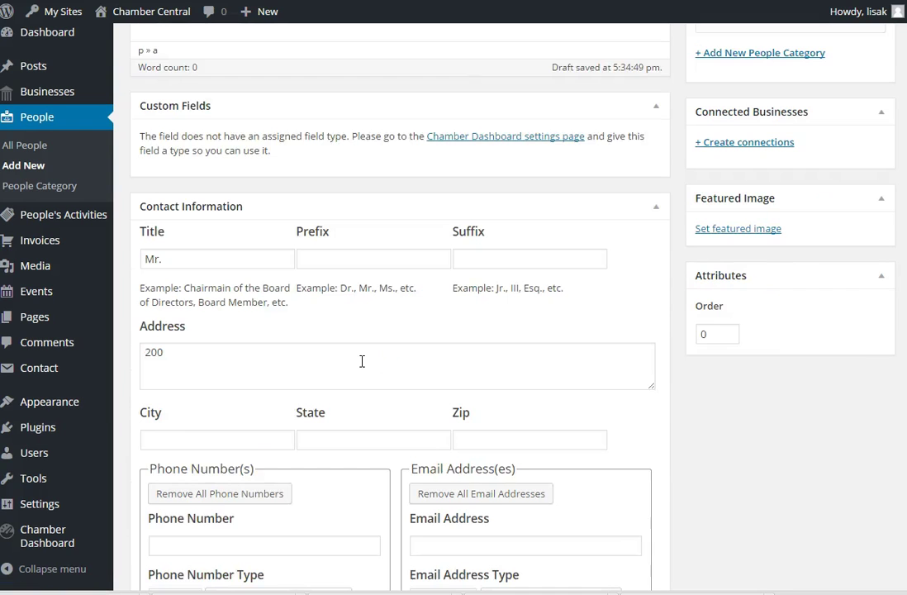
{"action": "scroll", "coordinate": [362, 361], "scroll_direction": "down", "scroll_amount": 2}
{"action": "scroll", "coordinate": [362, 361], "scroll_direction": "down", "scroll_amount": 1}
{"action": "left_click", "coordinate": [315, 218]}
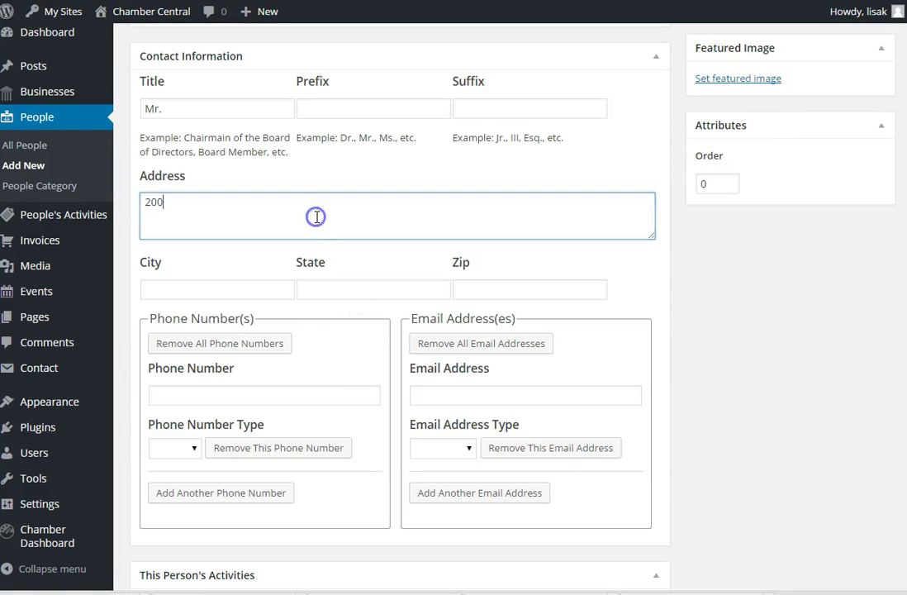
{"action": "type", "text": "Main St"}
{"action": "type", "text": "reet"}
{"action": "key", "text": "Tab"}
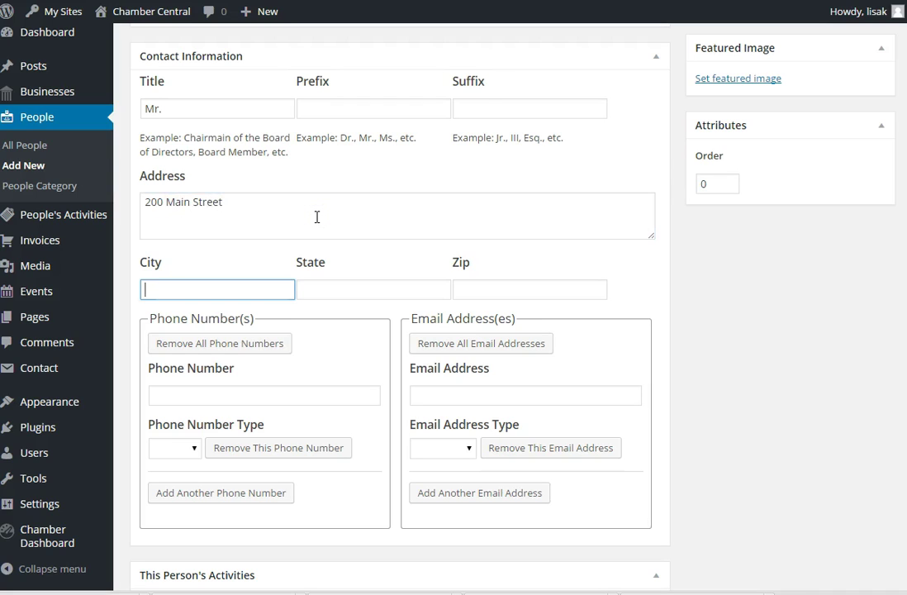
{"action": "type", "text": "Anytown"}
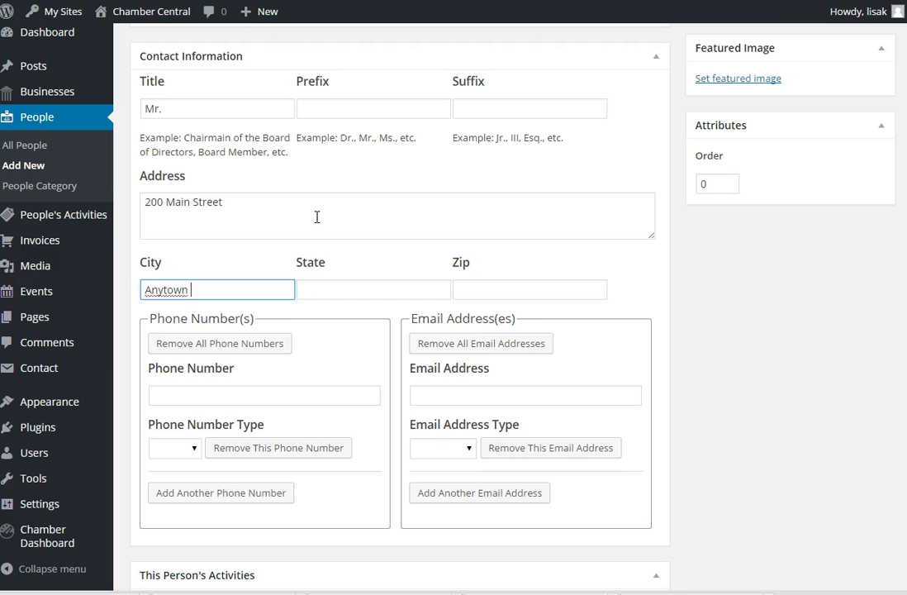
{"action": "left_click", "coordinate": [249, 395]}
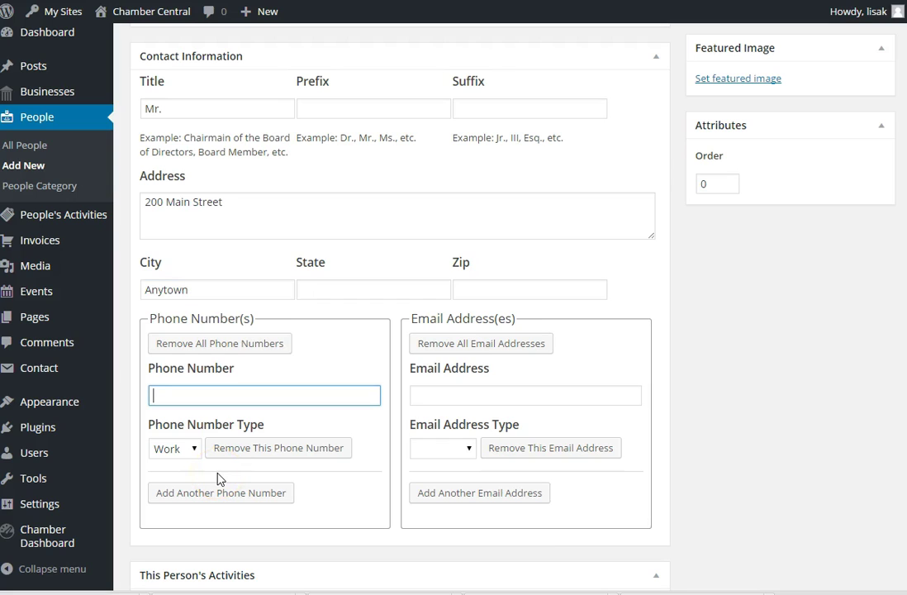
{"action": "left_click", "coordinate": [195, 451]}
{"action": "type", "text": "(202"}
{"action": "type", "text": ") 200"}
{"action": "type", "text": "-2222"}
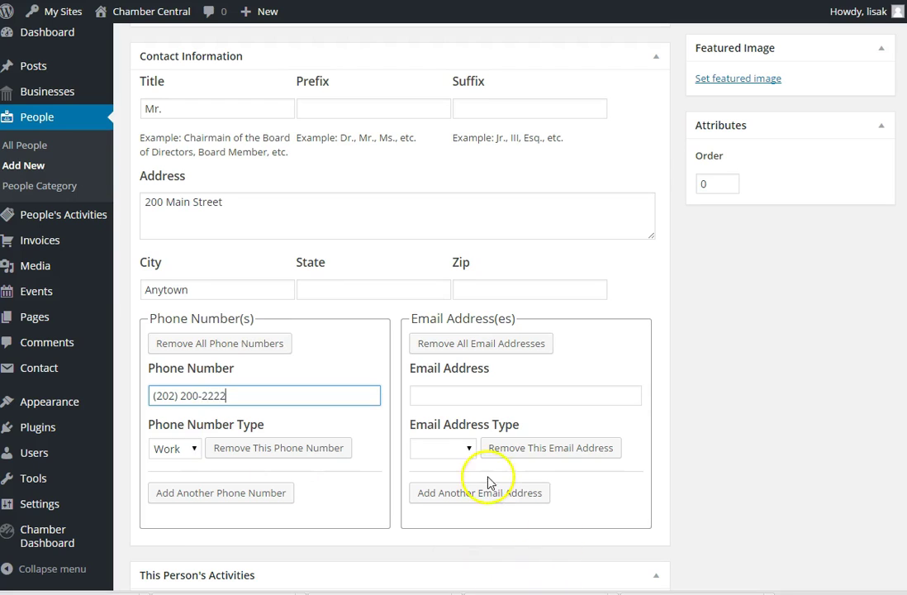
{"action": "left_click", "coordinate": [469, 449]}
{"action": "left_click", "coordinate": [444, 494]}
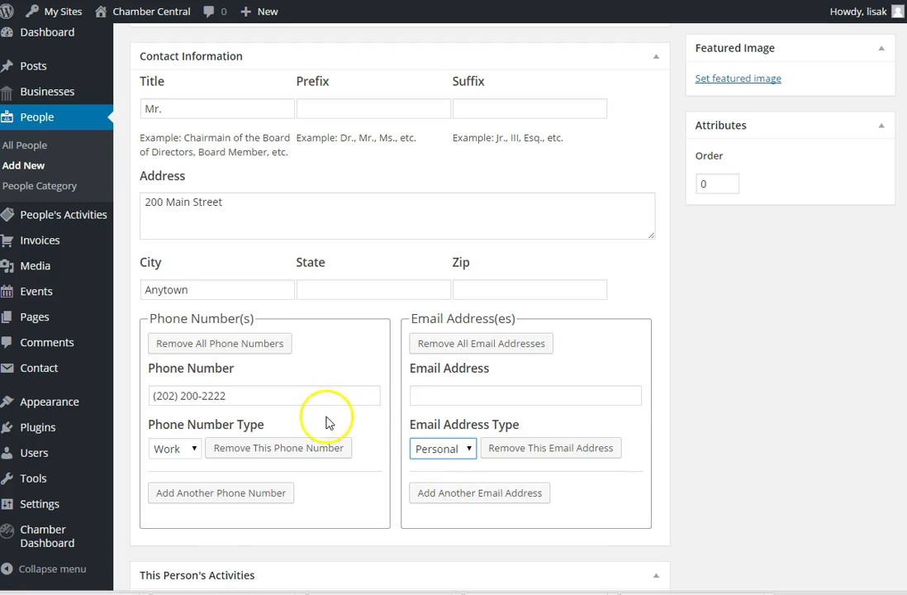
{"action": "mouse_move", "coordinate": [47, 535]}
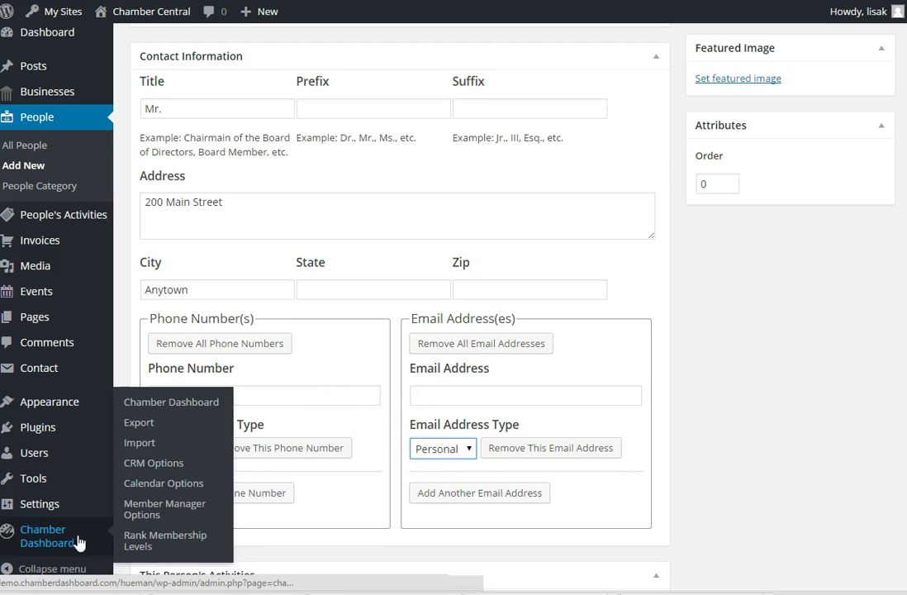
Add the Festival Planning Committee Mtg activity under This Person's Activities
{"action": "scroll", "coordinate": [390, 443], "scroll_direction": "down", "scroll_amount": 3}
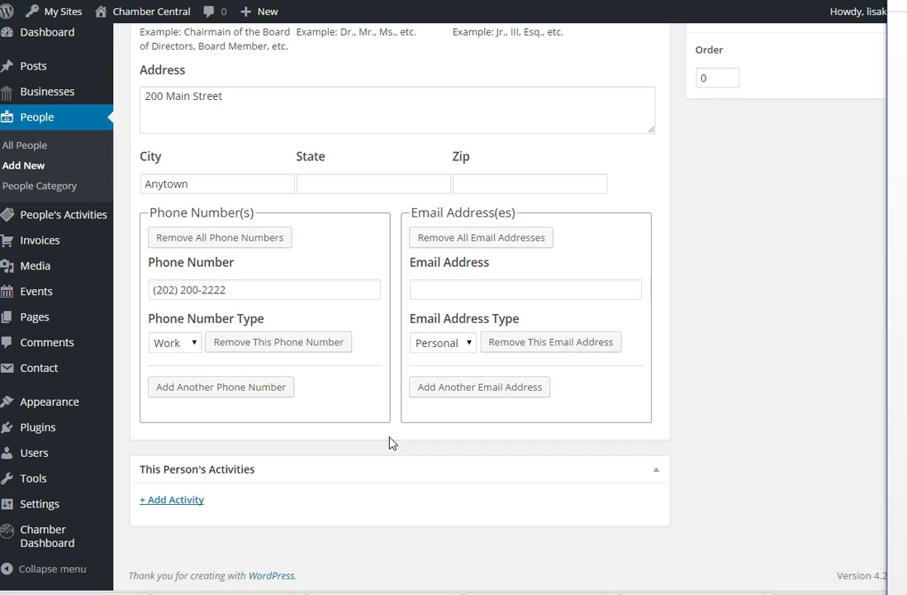
{"action": "left_click", "coordinate": [188, 509]}
{"action": "scroll", "coordinate": [339, 496], "scroll_direction": "down", "scroll_amount": 2}
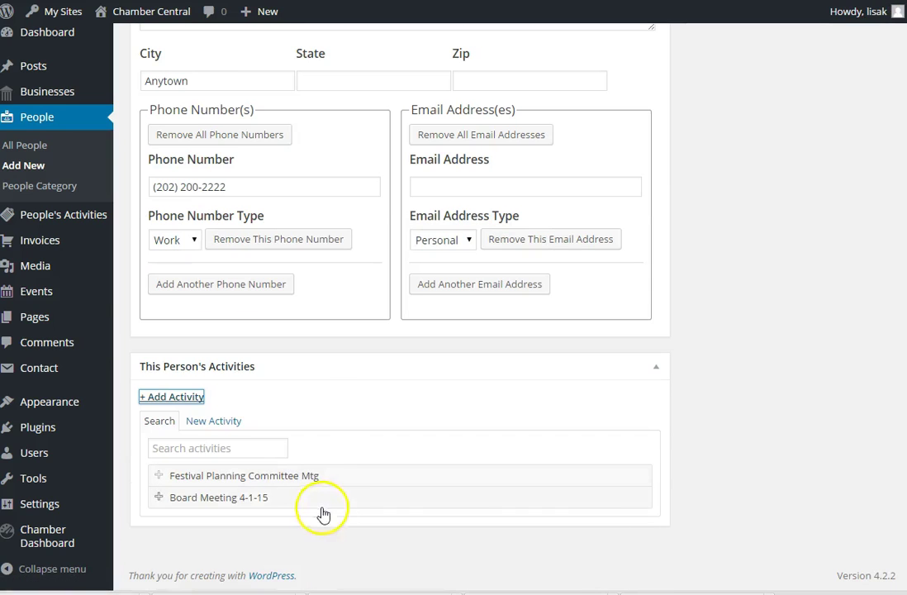
{"action": "left_click", "coordinate": [244, 481]}
{"action": "left_click", "coordinate": [224, 427]}
{"action": "left_click", "coordinate": [221, 473]}
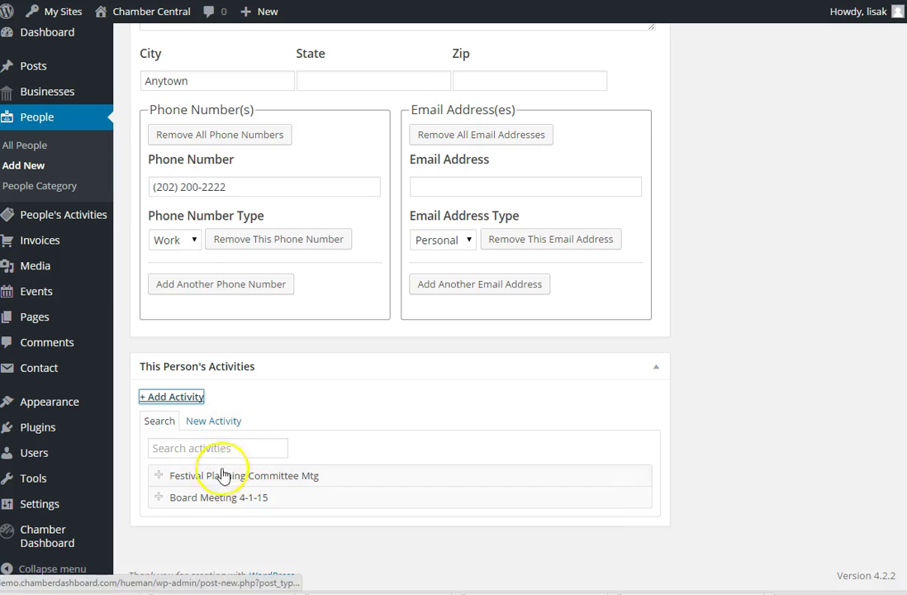
{"action": "left_click", "coordinate": [219, 481]}
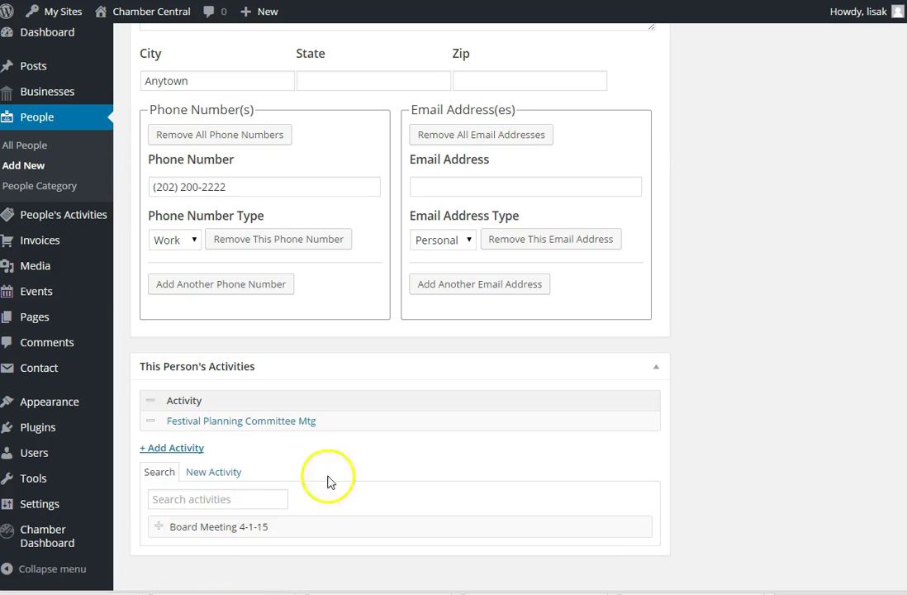
{"action": "scroll", "coordinate": [389, 479], "scroll_direction": "down", "scroll_amount": 1}
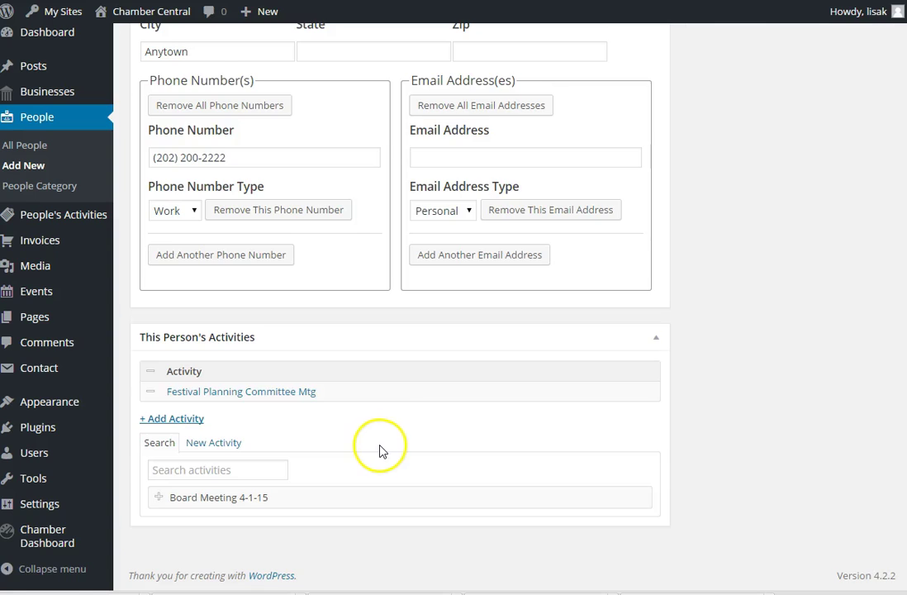
Tick Board Member under People Categories
{"action": "scroll", "coordinate": [382, 446], "scroll_direction": "up", "scroll_amount": 5}
{"action": "scroll", "coordinate": [449, 438], "scroll_direction": "up", "scroll_amount": 1}
{"action": "scroll", "coordinate": [450, 437], "scroll_direction": "up", "scroll_amount": 1}
{"action": "scroll", "coordinate": [454, 442], "scroll_direction": "up", "scroll_amount": 1}
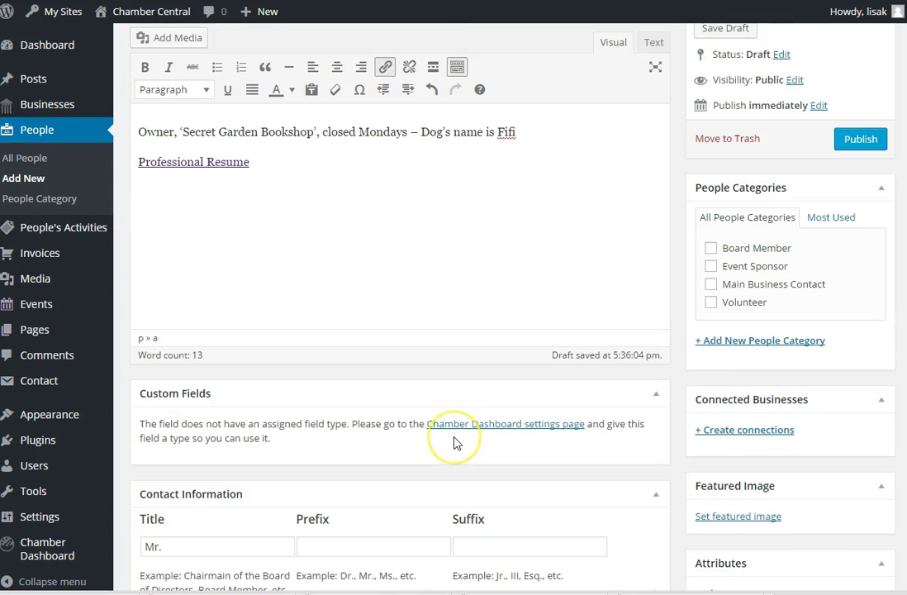
{"action": "left_click", "coordinate": [711, 252]}
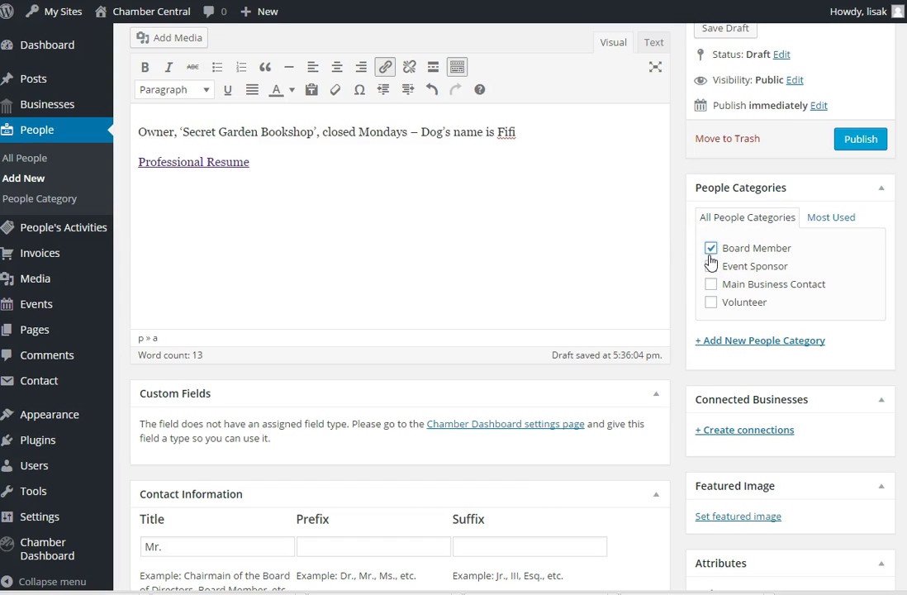
Create a business connection to East Broadway Market
{"action": "left_click", "coordinate": [793, 431]}
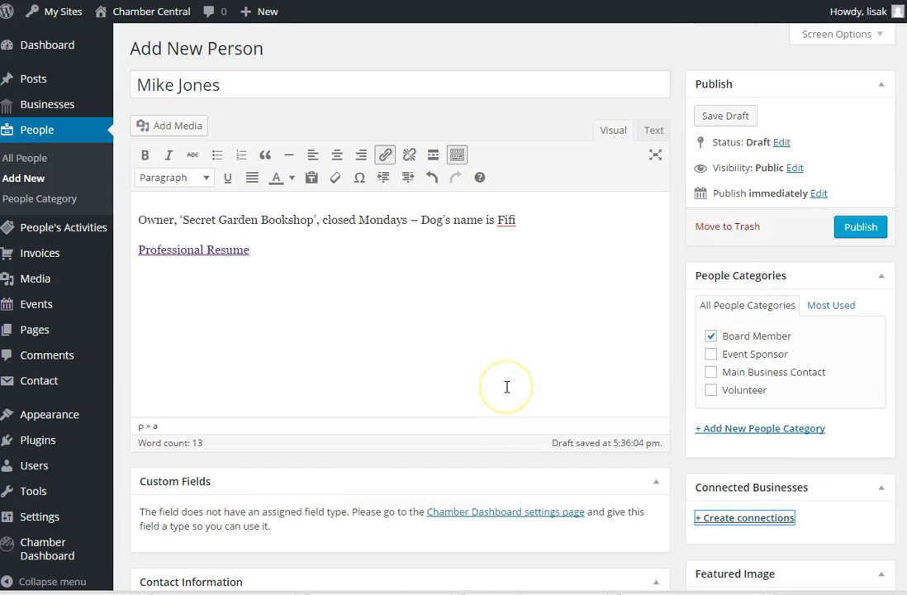
{"action": "scroll", "coordinate": [507, 389], "scroll_direction": "down", "scroll_amount": 2}
{"action": "scroll", "coordinate": [508, 391], "scroll_direction": "down", "scroll_amount": 2}
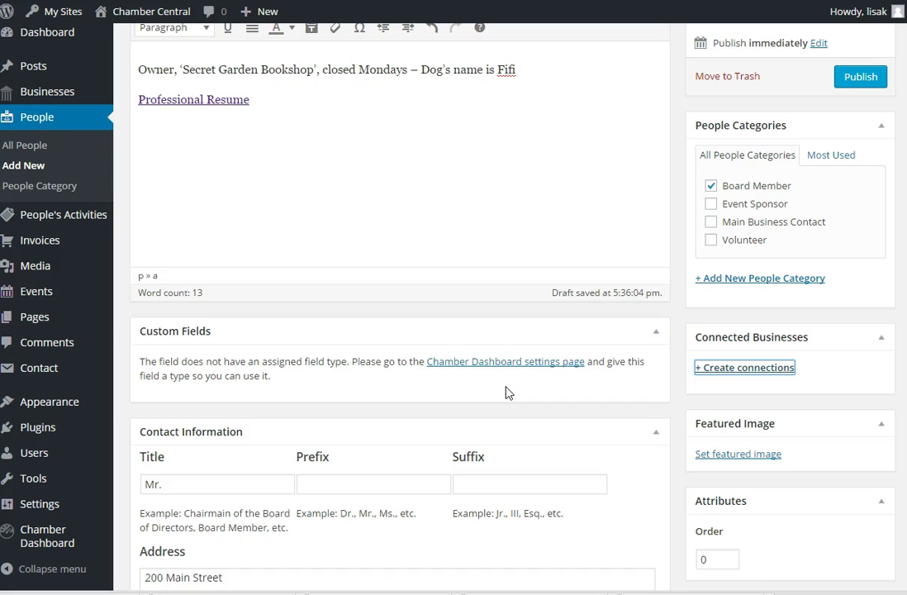
{"action": "left_click", "coordinate": [724, 370]}
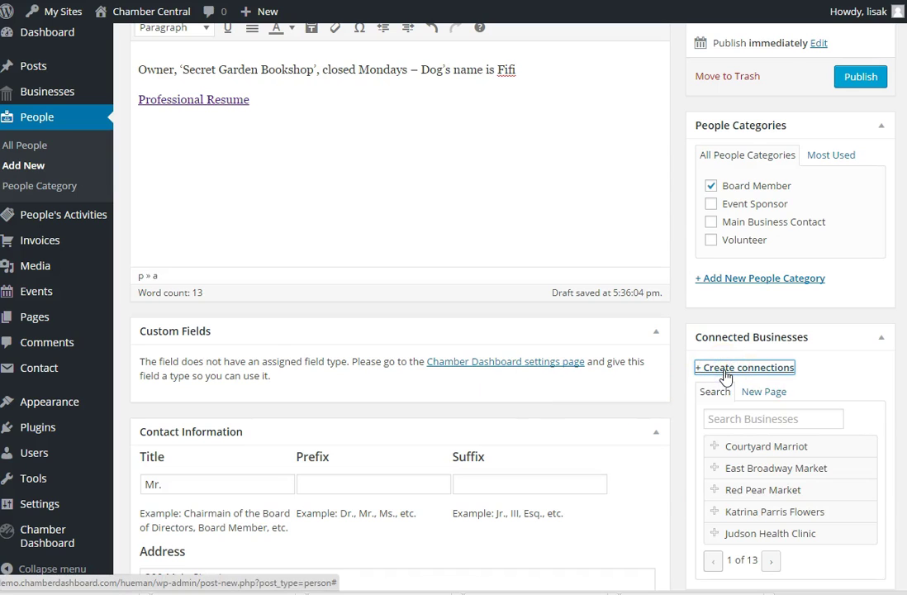
{"action": "left_click", "coordinate": [741, 470]}
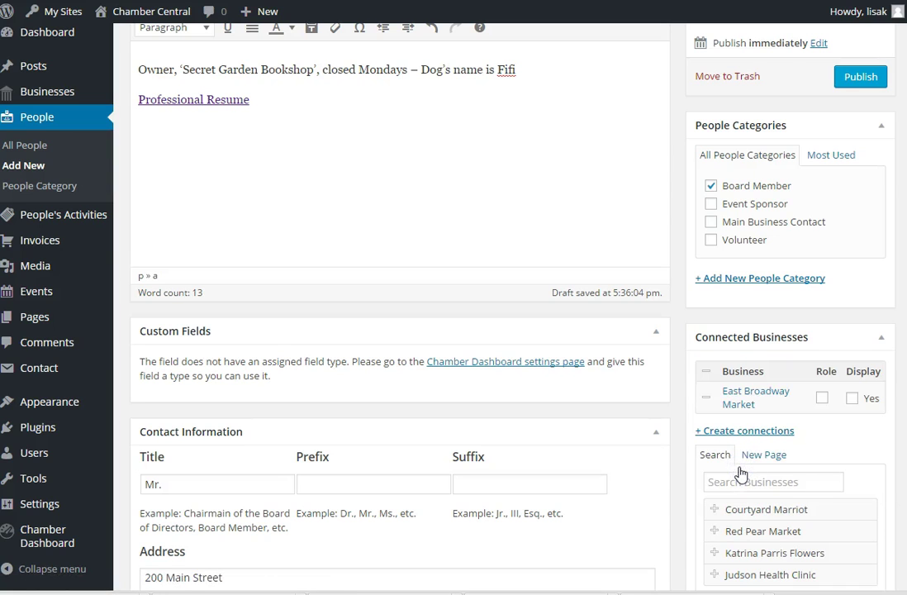
{"action": "scroll", "coordinate": [807, 475], "scroll_direction": "down", "scroll_amount": 3}
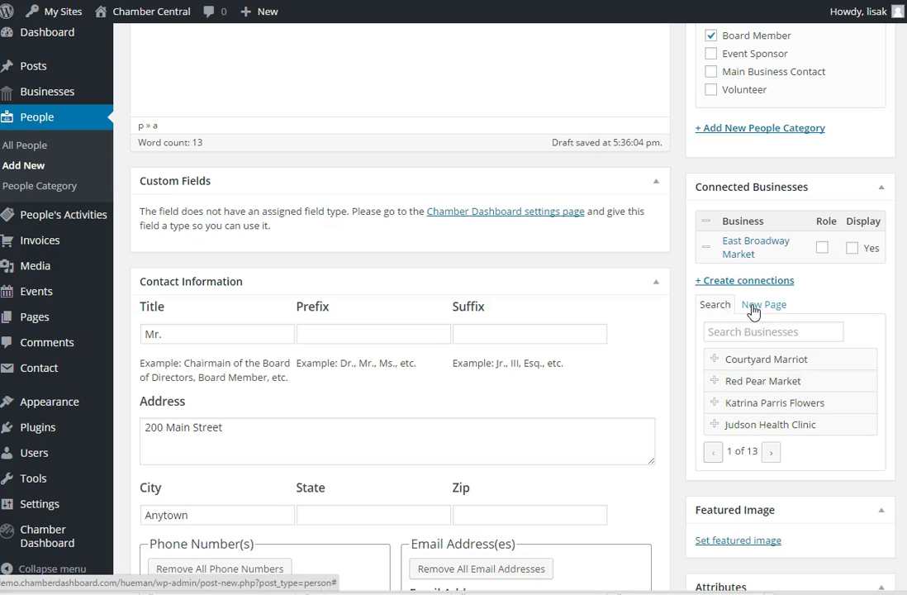
{"action": "scroll", "coordinate": [753, 310], "scroll_direction": "down", "scroll_amount": 3}
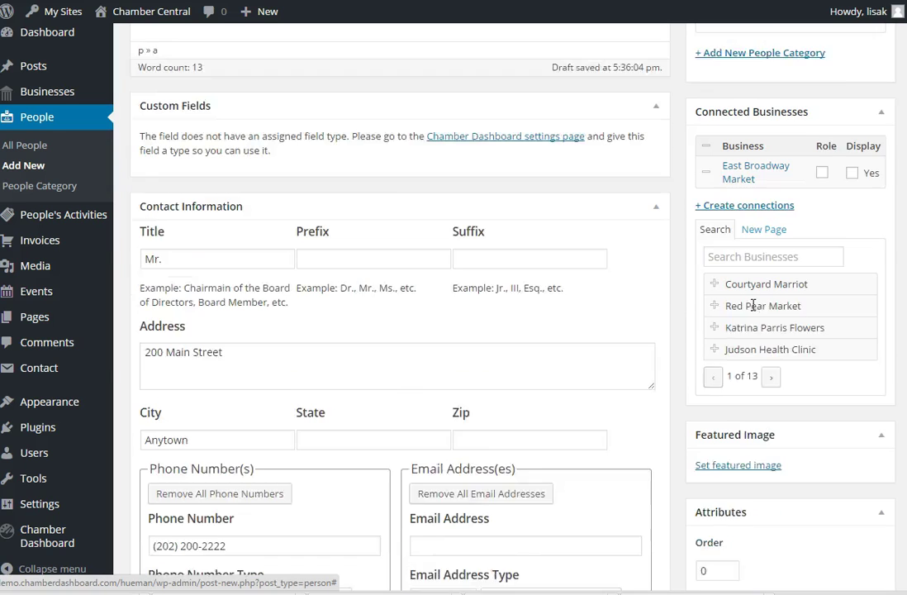
Set the man's portrait from the Media Library as the featured image
{"action": "left_click", "coordinate": [734, 391]}
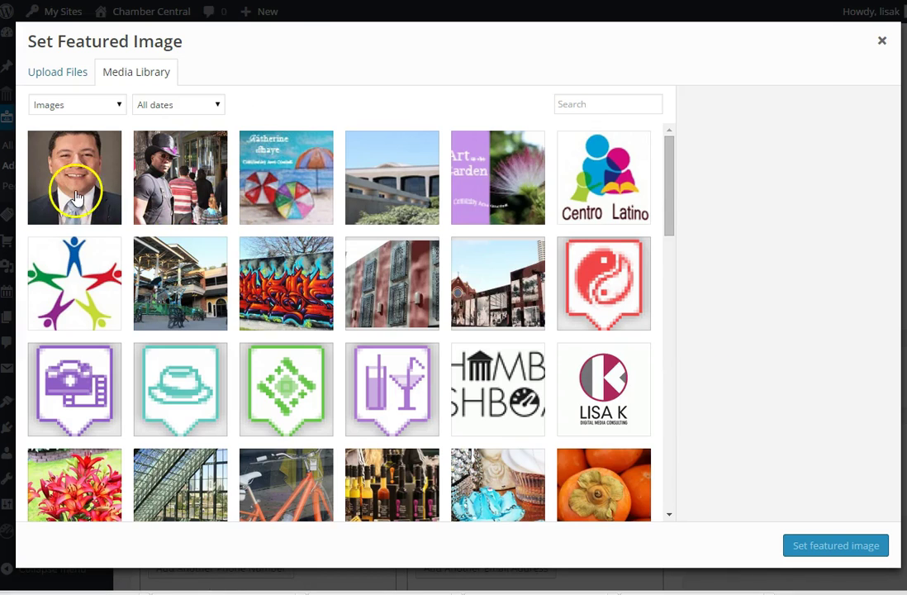
{"action": "left_click", "coordinate": [74, 197]}
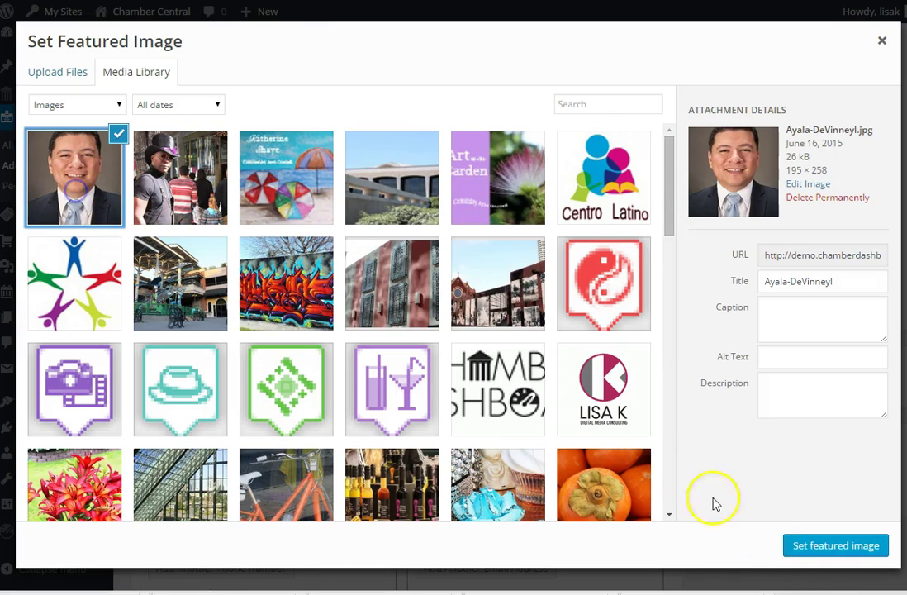
{"action": "left_click", "coordinate": [831, 545]}
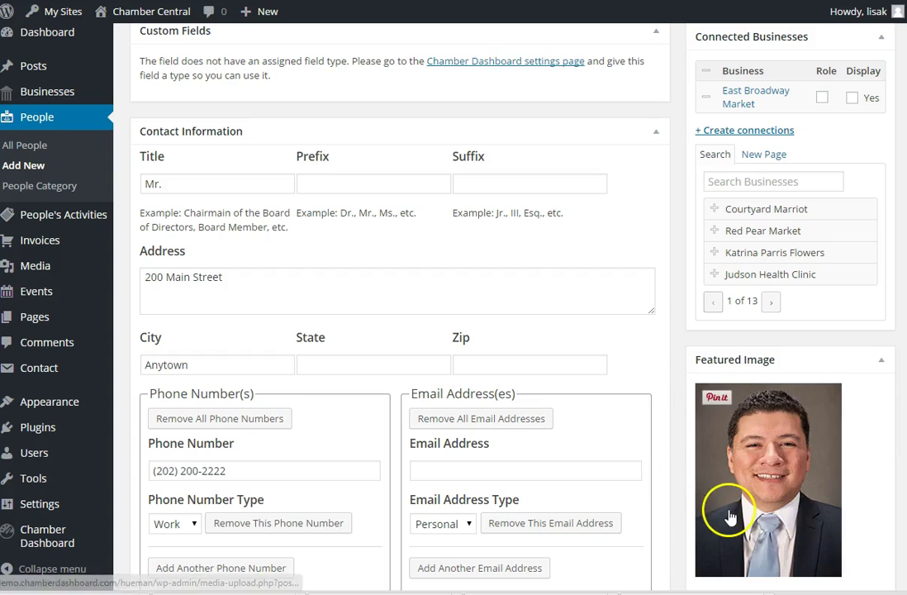
{"action": "scroll", "coordinate": [768, 496], "scroll_direction": "down", "scroll_amount": 2}
{"action": "scroll", "coordinate": [799, 476], "scroll_direction": "down", "scroll_amount": 3}
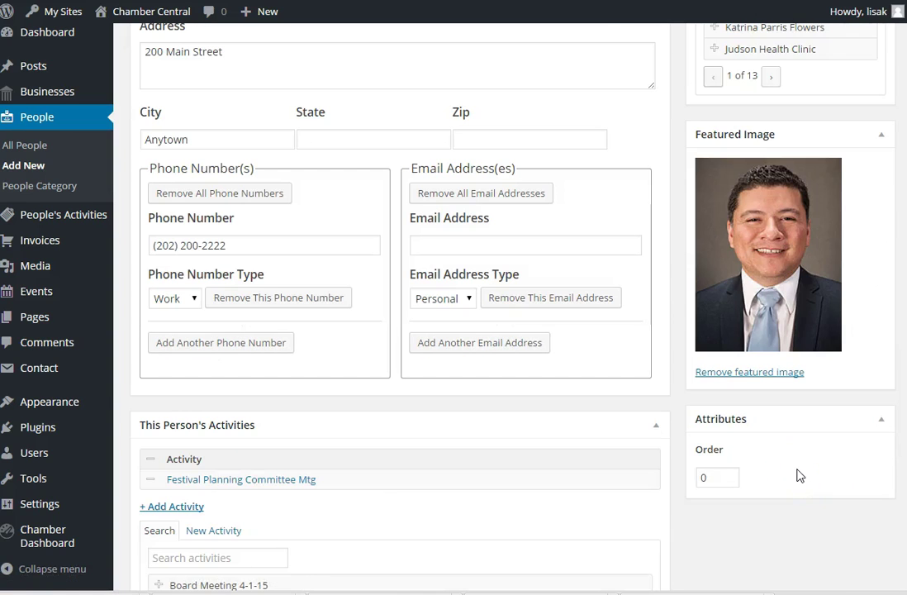
{"action": "scroll", "coordinate": [450, 328], "scroll_direction": "up", "scroll_amount": 10}
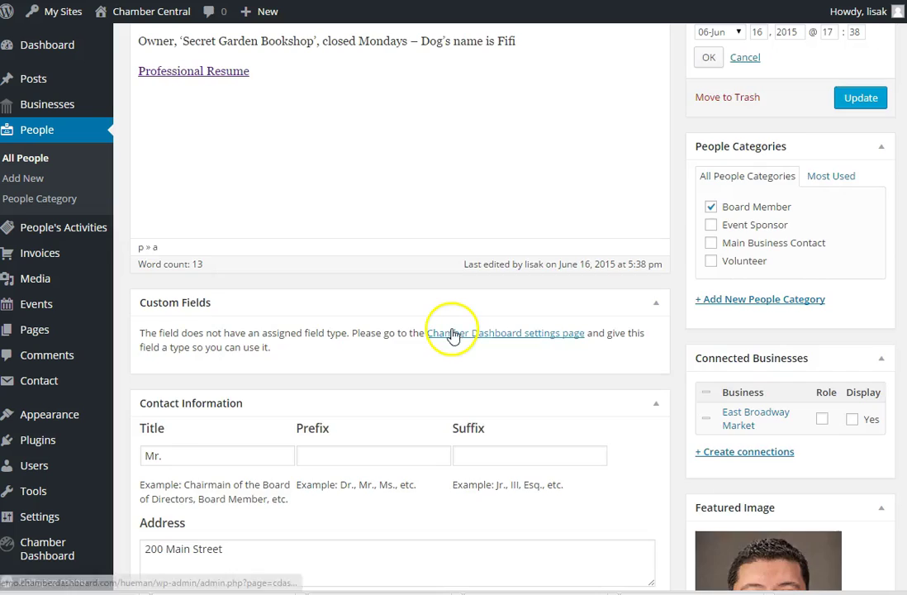
{"action": "left_click", "coordinate": [875, 334]}
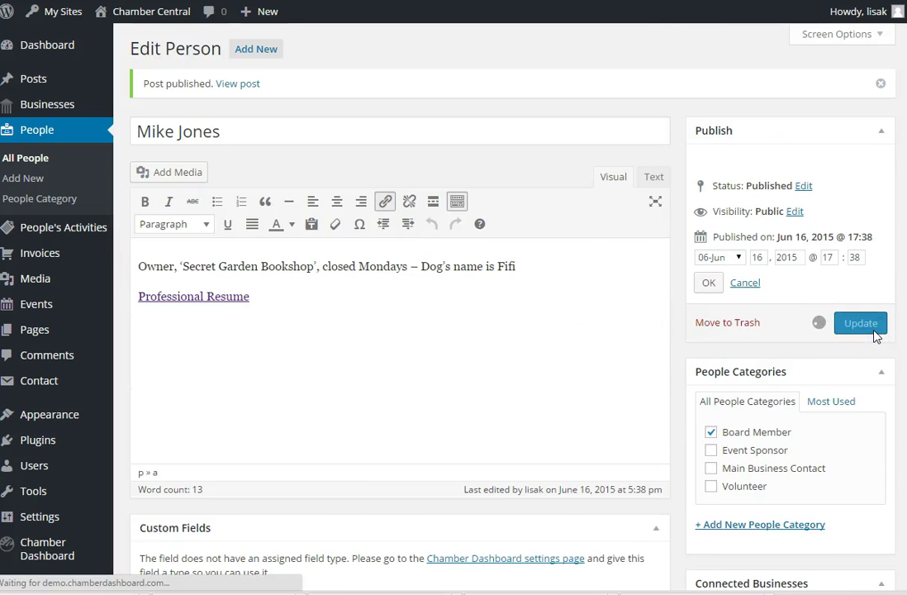